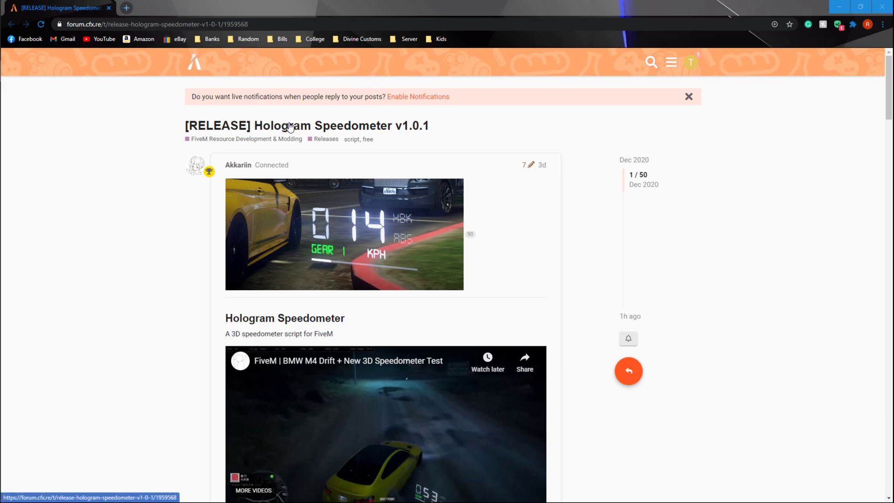
- Read through the Hologram Speedometer release post, including its preview, installation instructions, convars and commands
left_click_drag(451, 132, 264, 123)
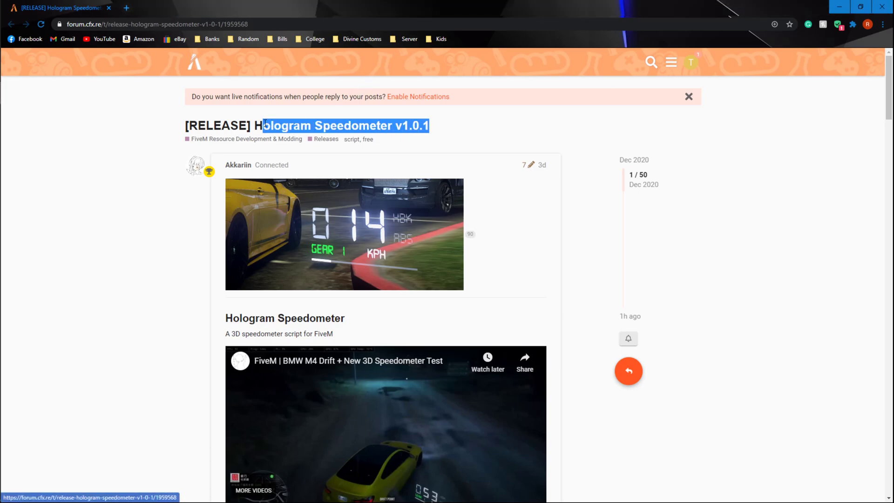
left_click(160, 165)
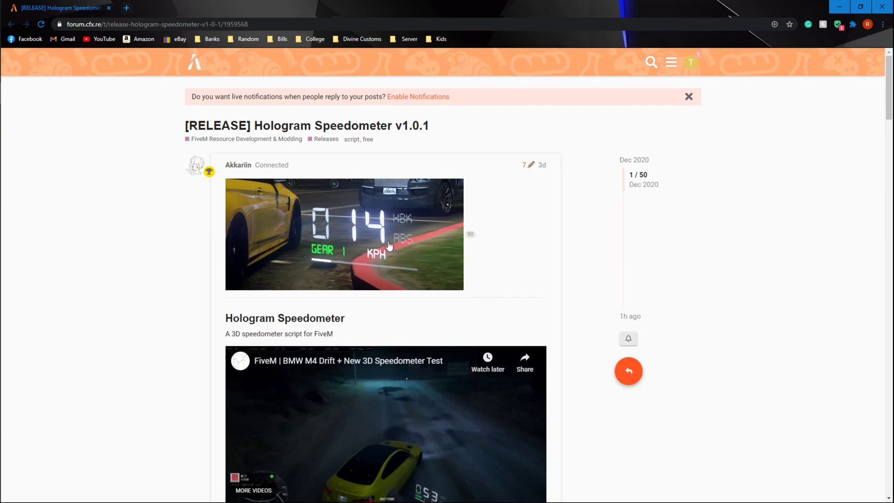
scroll(332, 231, "down", 2)
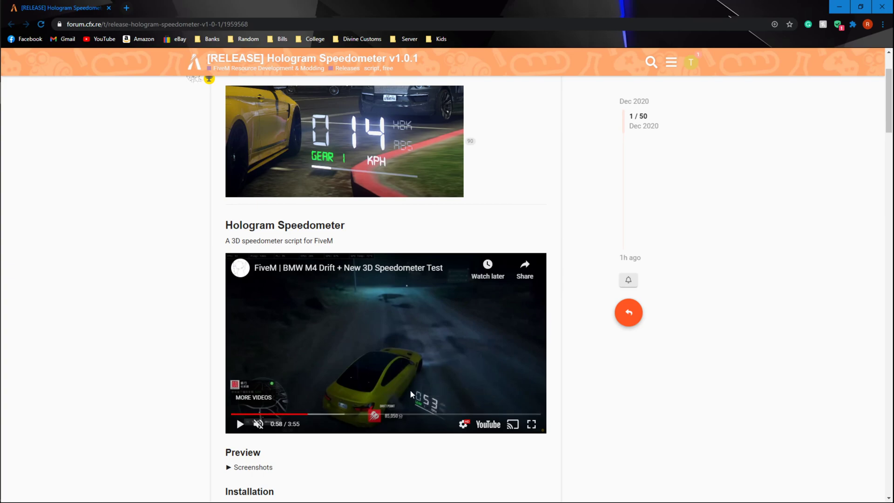
scroll(86, 305, "down", 2)
scroll(129, 294, "down", 5)
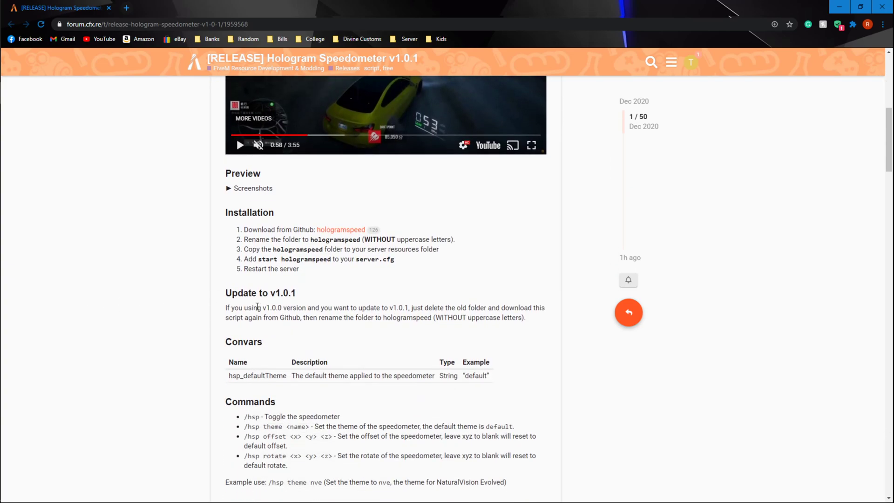
left_click_drag(315, 420, 246, 378)
left_click(203, 330)
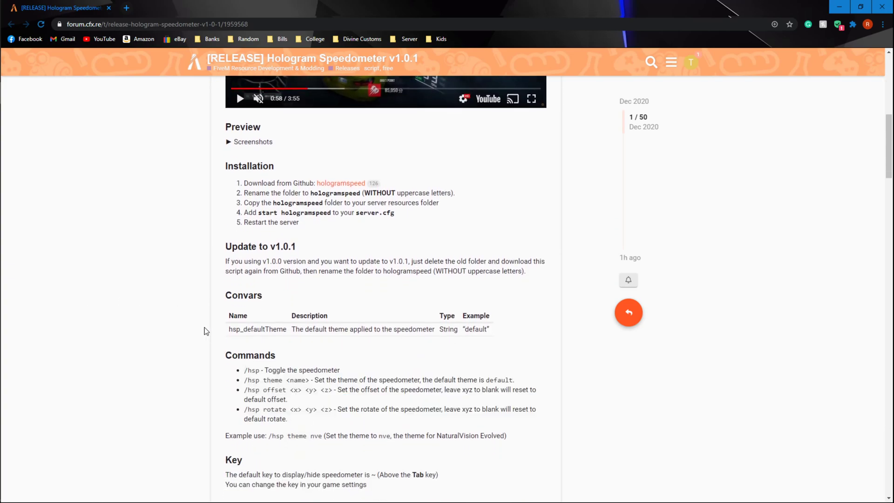
scroll(213, 316, "up", 2)
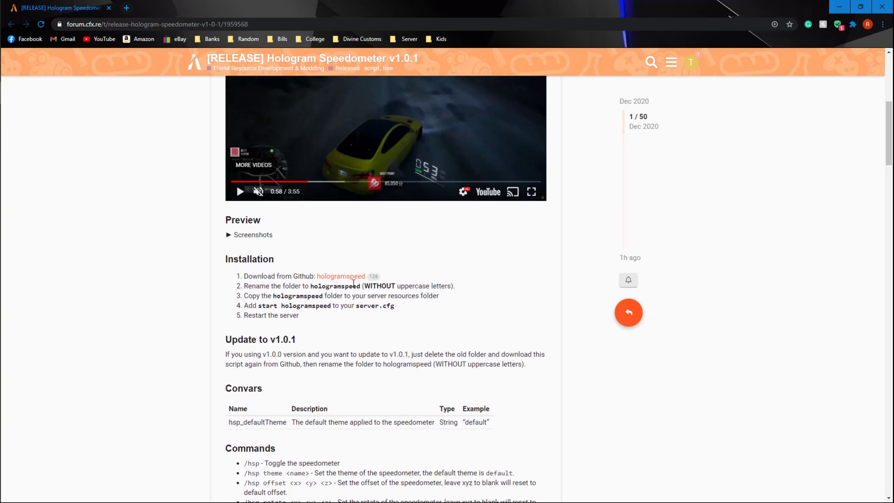
- Open the hologramspeed GitHub repository linked in the installation instructions and download it as a ZIP
left_click(345, 281)
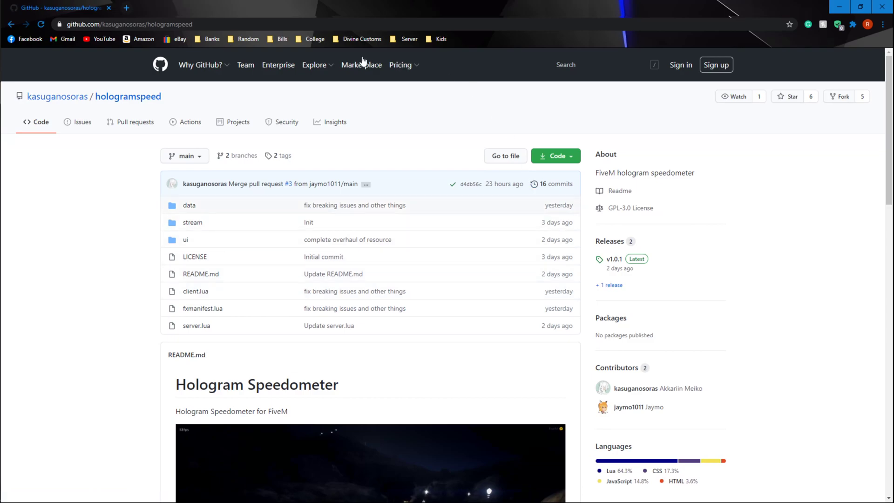
left_click(567, 162)
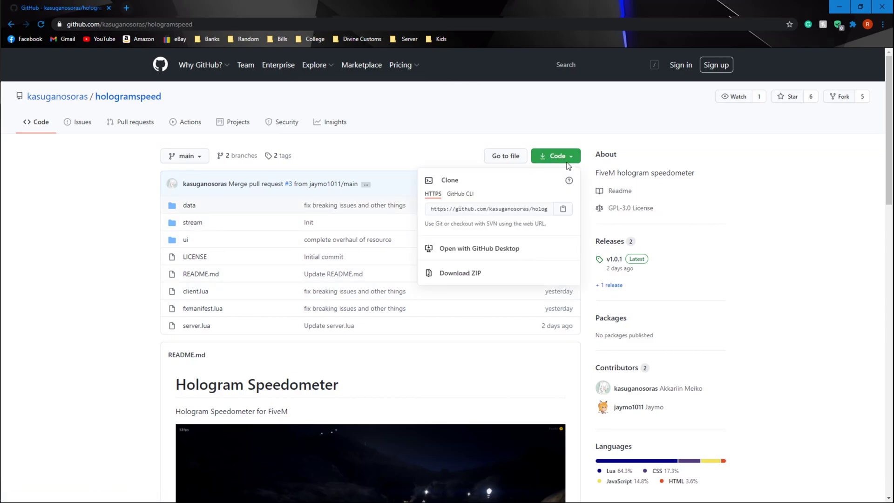
left_click(465, 273)
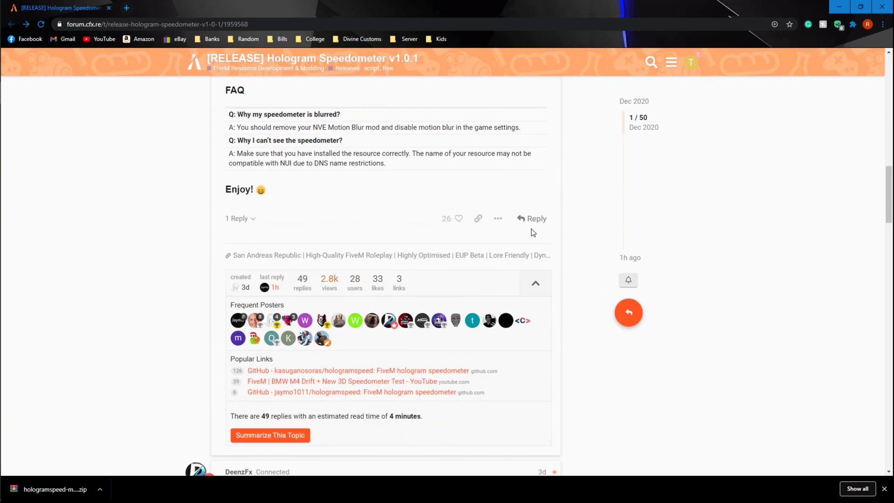
- Like the Hologram Speedometer release post on the forum and return to the start of the topic
left_click(459, 219)
scroll(279, 245, "up", 13)
scroll(252, 246, "up", 6)
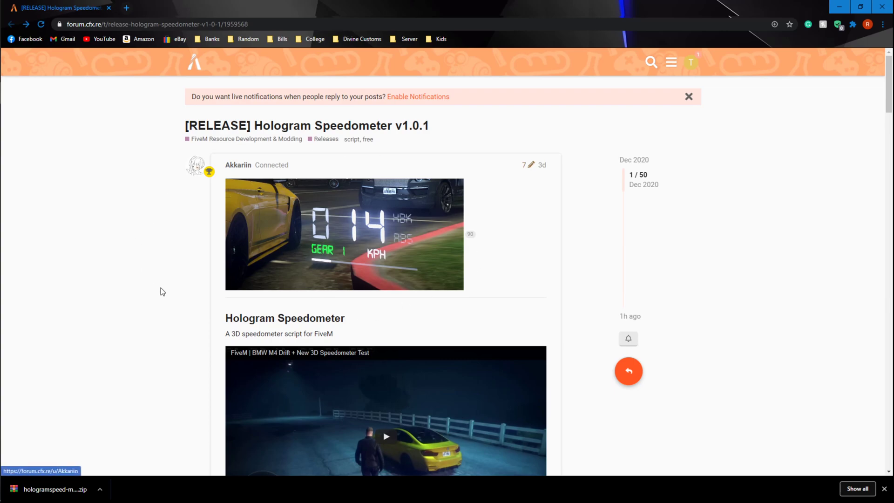
- Place the downloaded hologramspeed archive on the desktop and close the browser
double_click(322, 8)
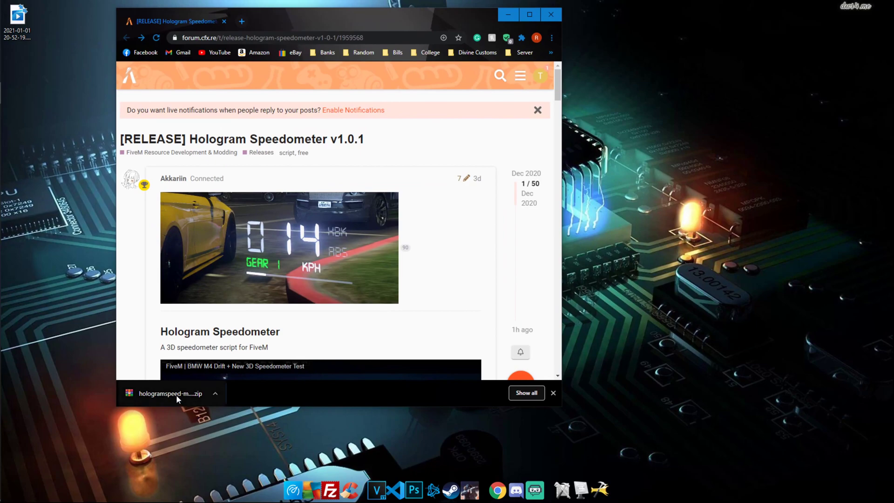
left_click_drag(176, 395, 645, 183)
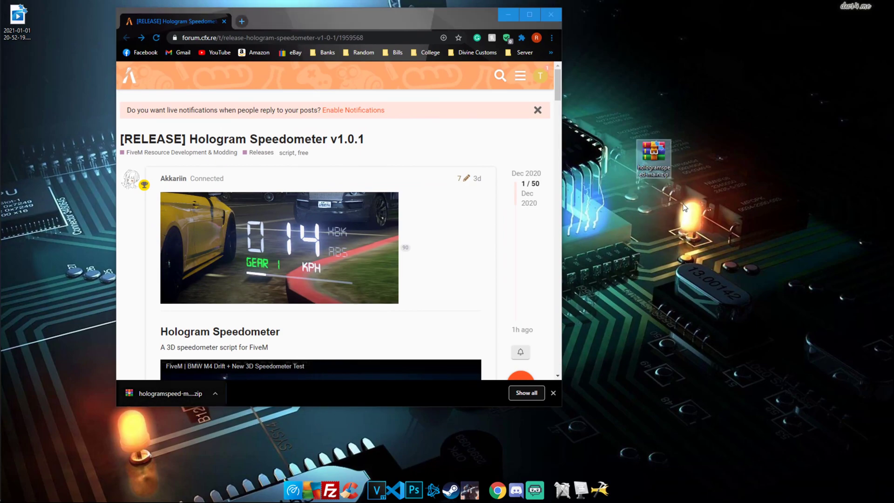
left_click(551, 15)
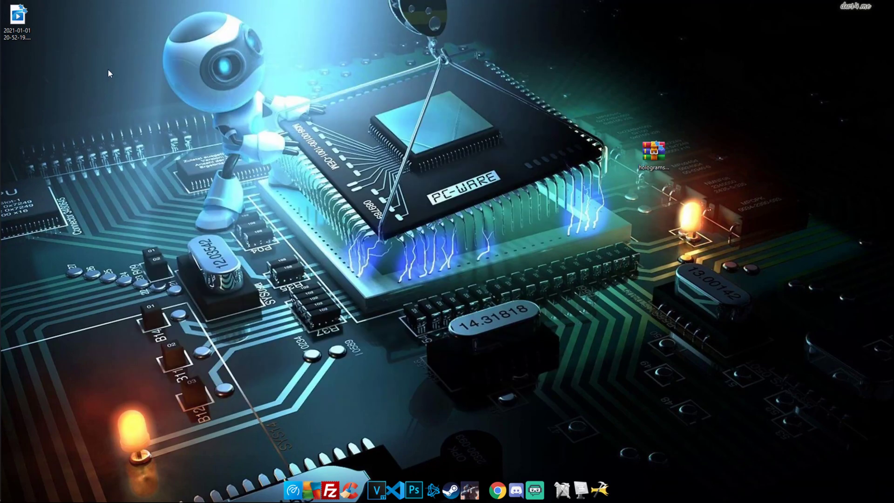
- Open the C:\YoutubeServer\server-data\resources folder and position its window so the archive on the desktop is accessible
left_click(581, 485)
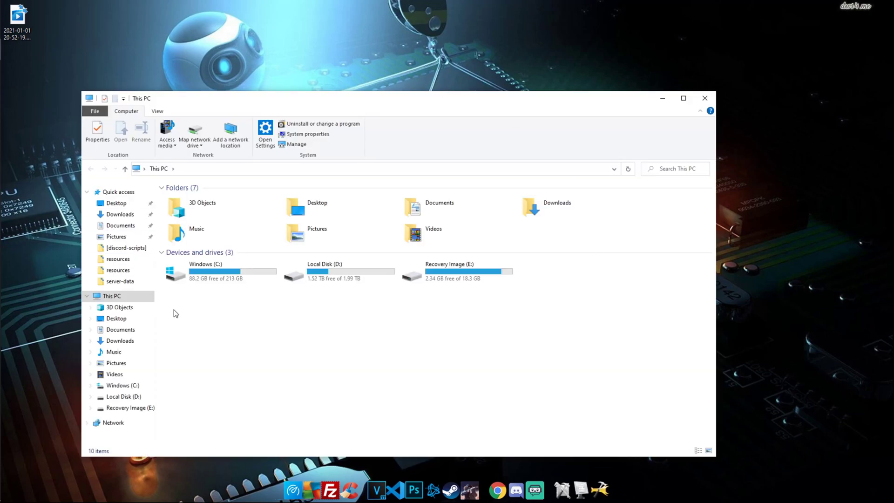
left_click(249, 269)
double_click(249, 268)
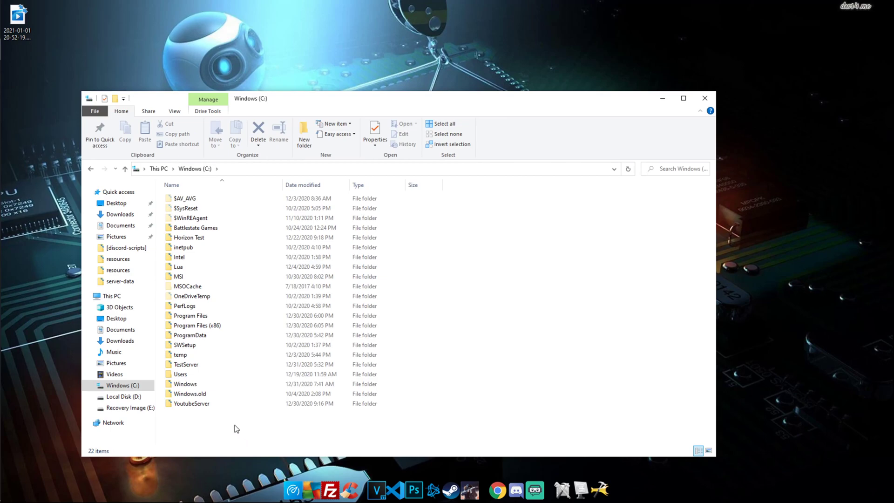
double_click(215, 405)
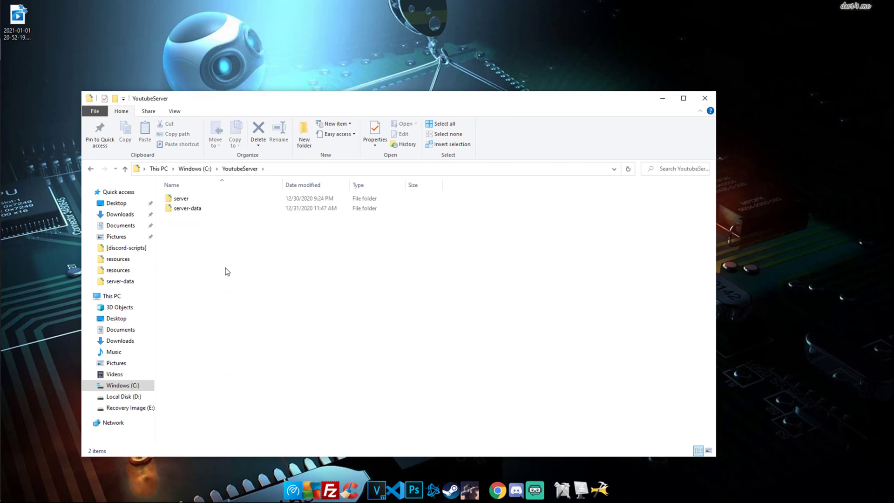
double_click(208, 208)
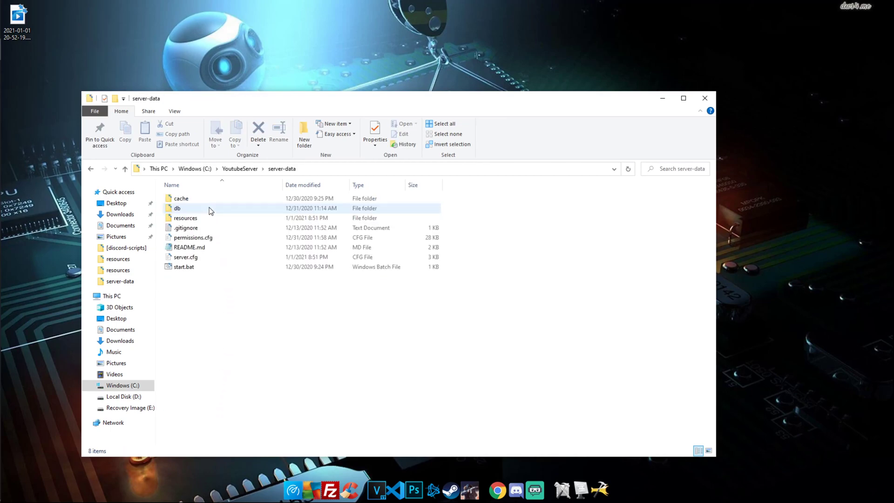
double_click(213, 219)
left_click_drag(493, 100, 396, 107)
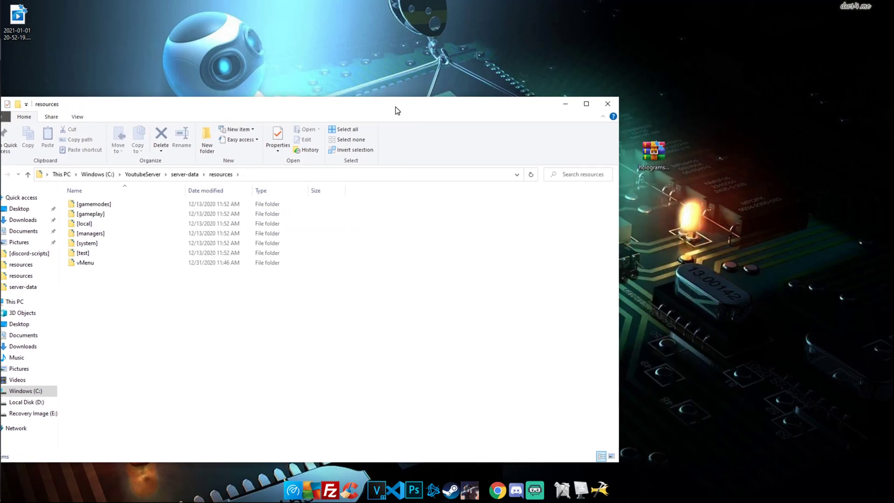
- Extract the hologramspeed-main folder from the archive into the server's resources folder, and delete the archive from the desktop
double_click(664, 158)
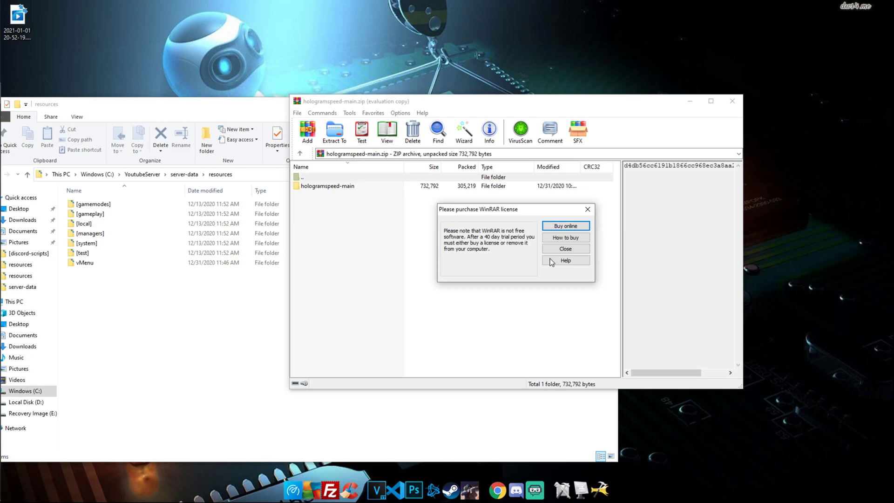
left_click(565, 248)
left_click_drag(325, 188, 164, 317)
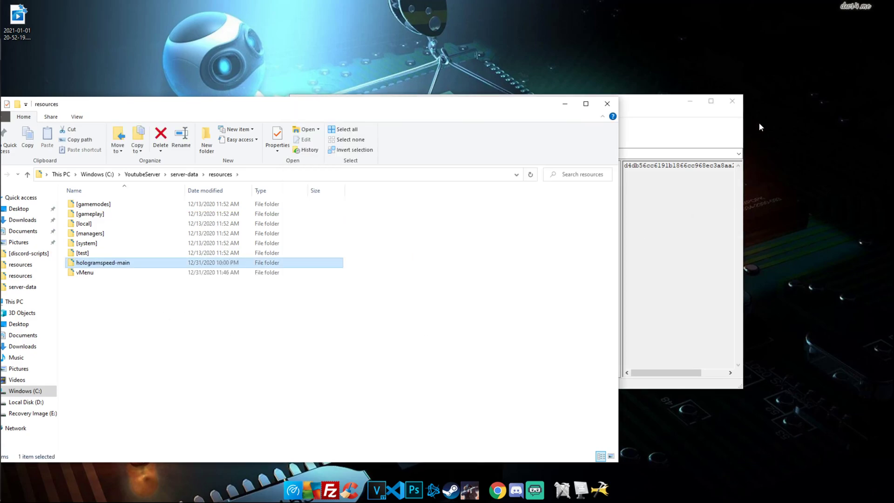
left_click(740, 102)
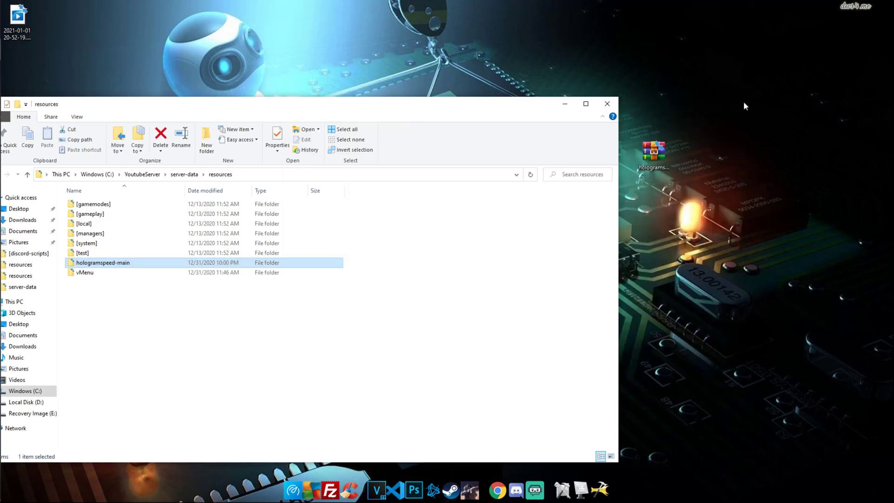
left_click(642, 167)
key("Delete")
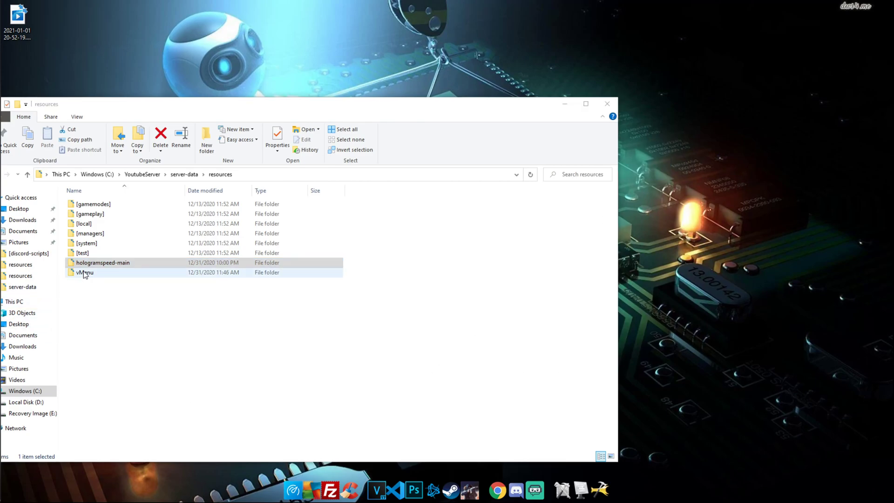
- Rename the hologramspeed-main folder in resources to hologramspeed
right_click(100, 262)
left_click(59, 465)
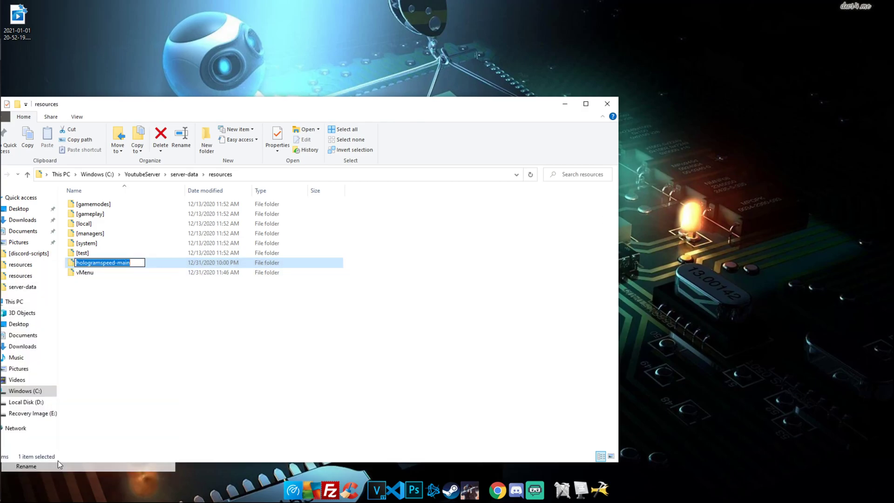
left_click(133, 264)
key("BackSpace")
key("BackSpace")
key("BackSpace")
key("BackSpace")
key("BackSpace")
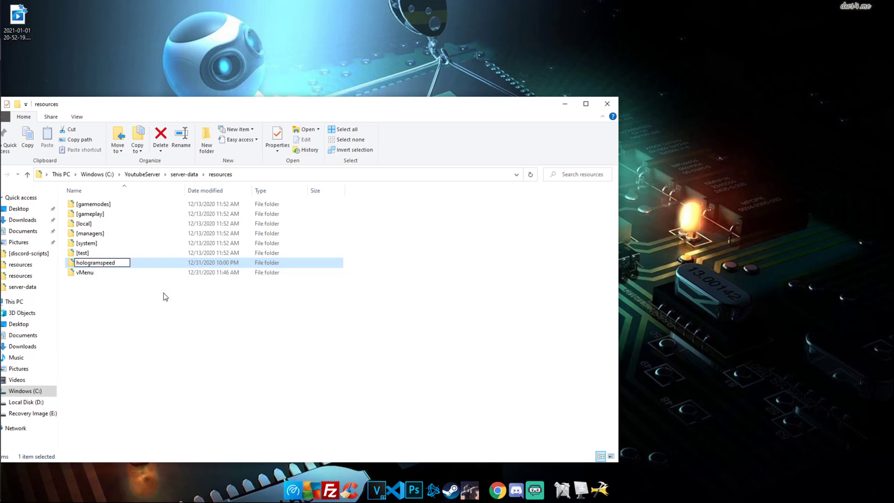
key("Return")
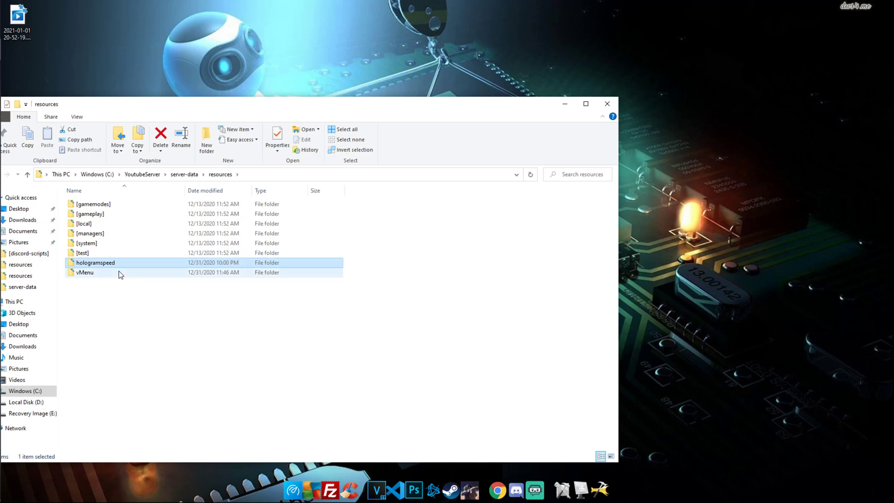
- Copy the name of the hologramspeed folder without changing it, and move the window back fully into view
right_click(116, 264)
left_click(89, 468)
key("ctrl+c")
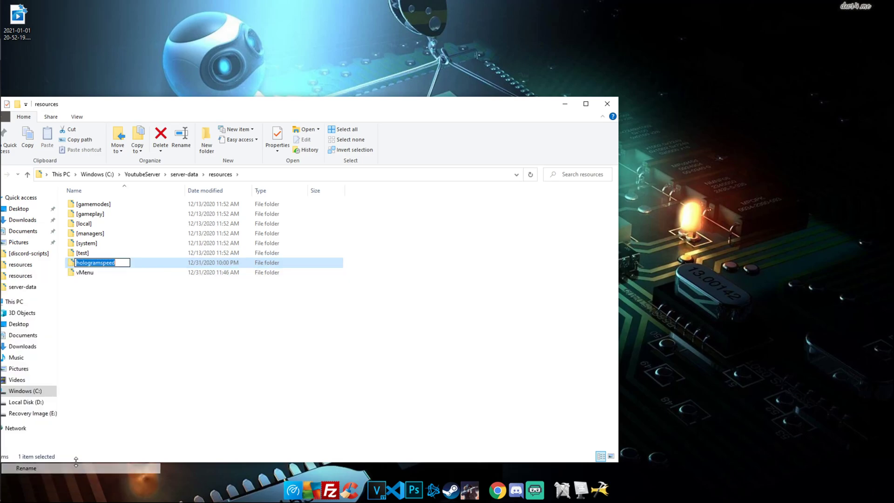
left_click(124, 287)
left_click_drag(175, 108, 277, 82)
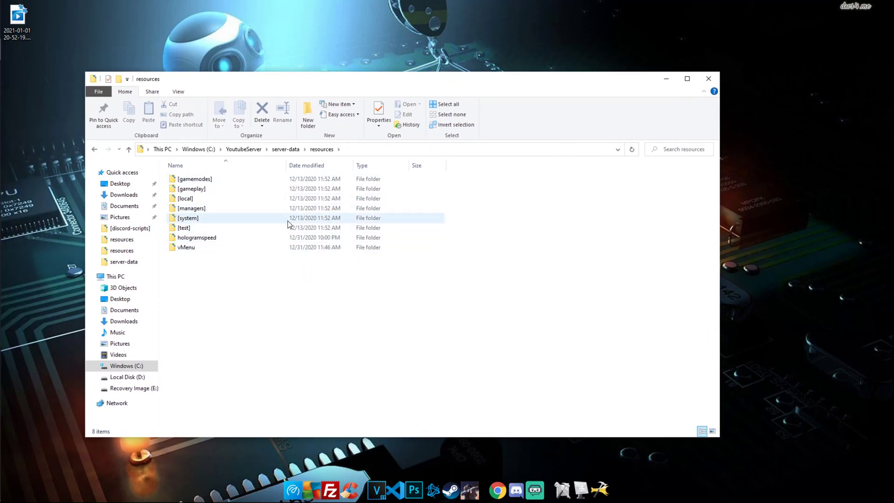
- Add the line "ensure hologramspeed" below "ensure vMenu" in server-data's server.cfg, then save and close the file
key("BackSpace")
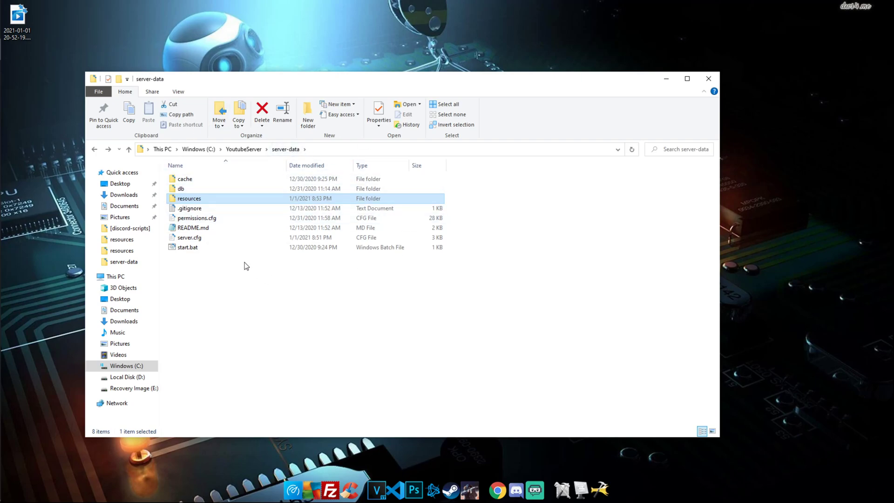
double_click(216, 242)
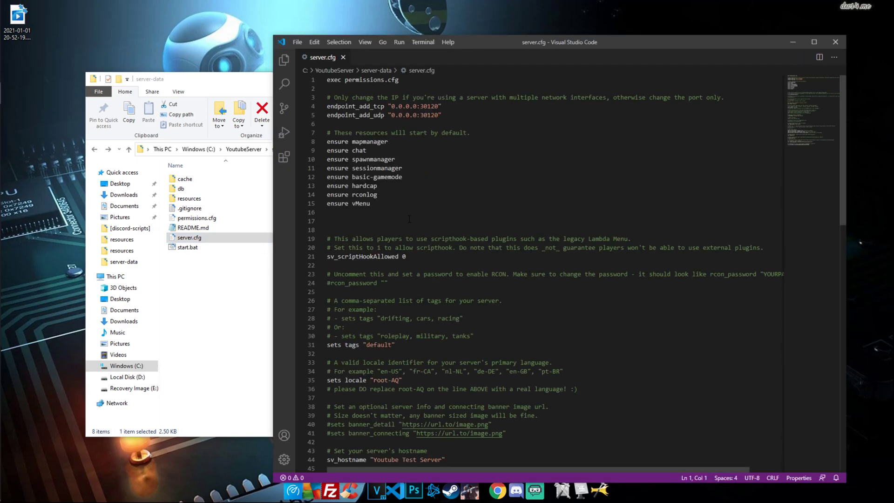
left_click(382, 213)
type("ensure")
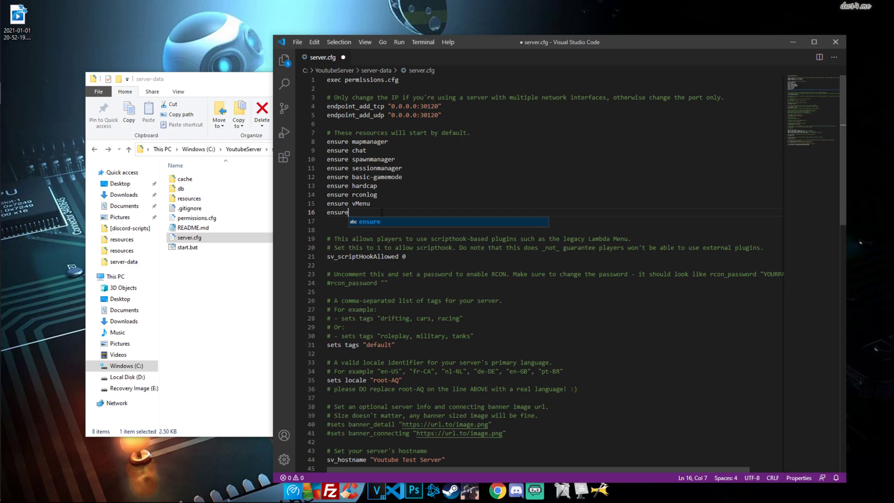
key("ctrl+v")
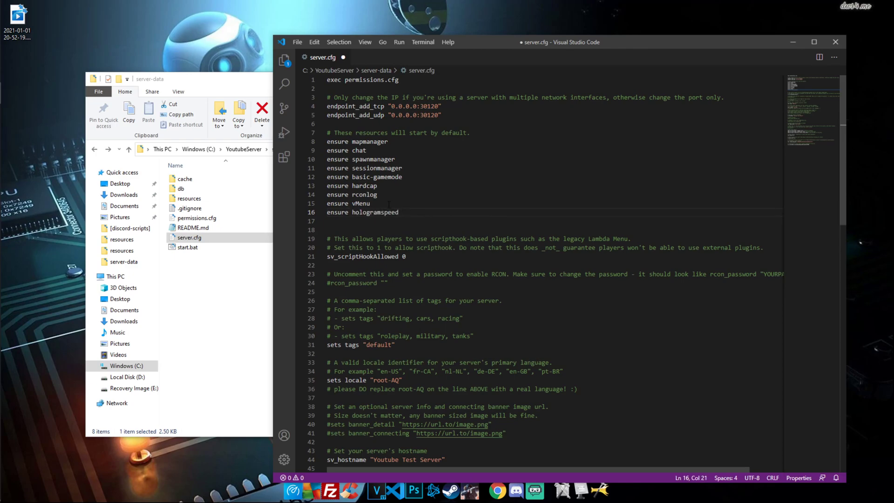
key("ctrl+s")
left_click(836, 42)
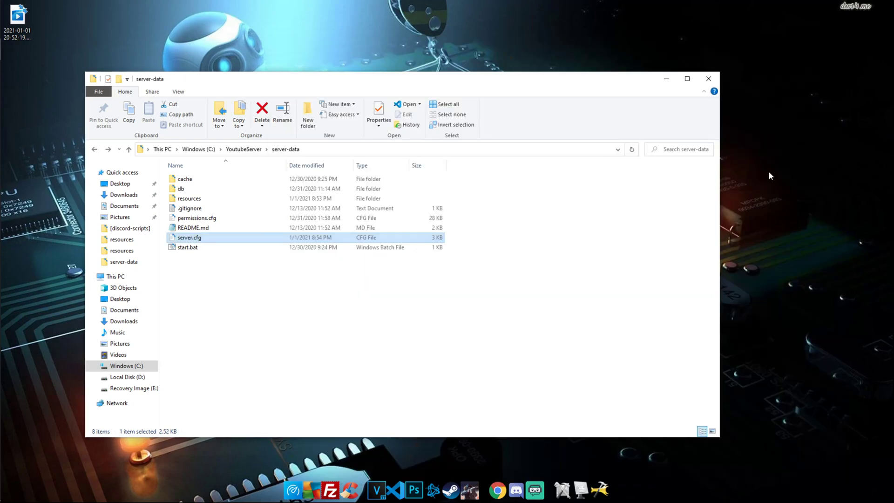
- Start the server with start.bat, minimize its console and close the server-data folder window
double_click(241, 249)
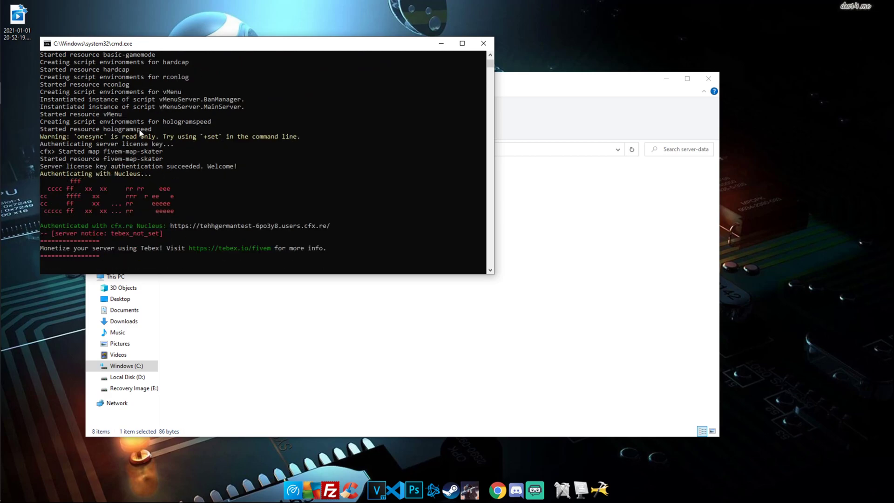
left_click(441, 44)
left_click(709, 79)
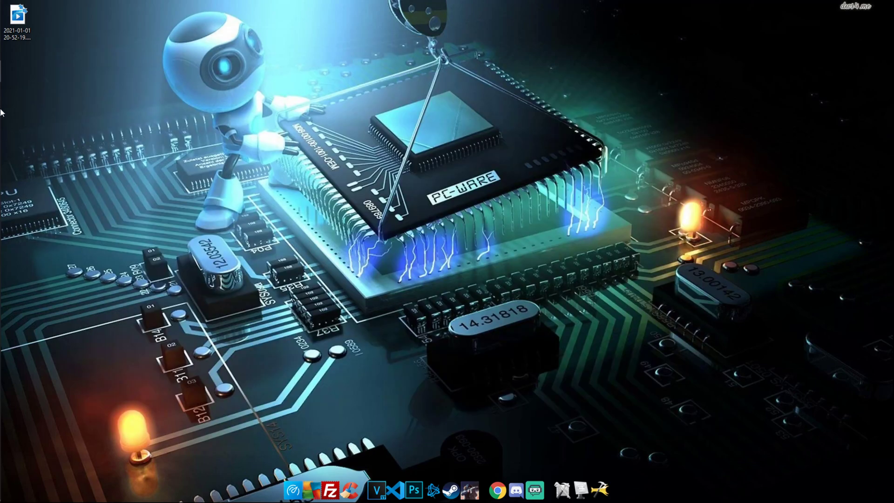
- Launch FiveM and join the Youtube Test Server
left_click(15, 28)
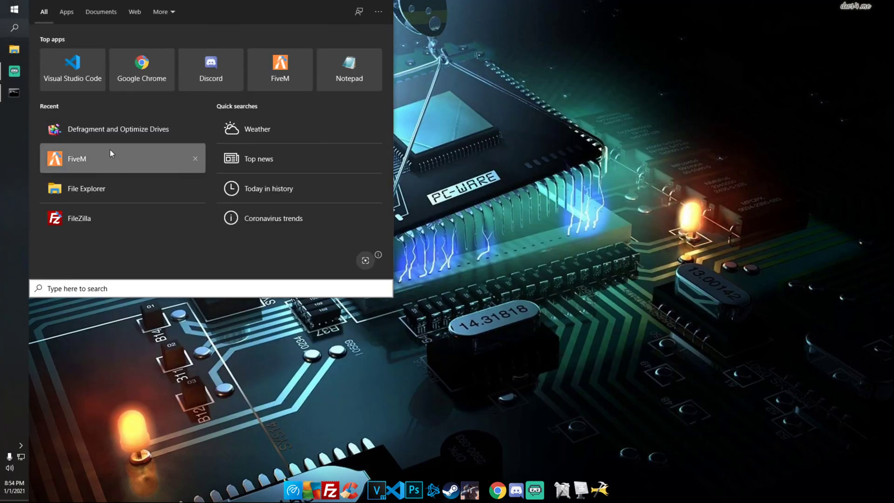
left_click(110, 149)
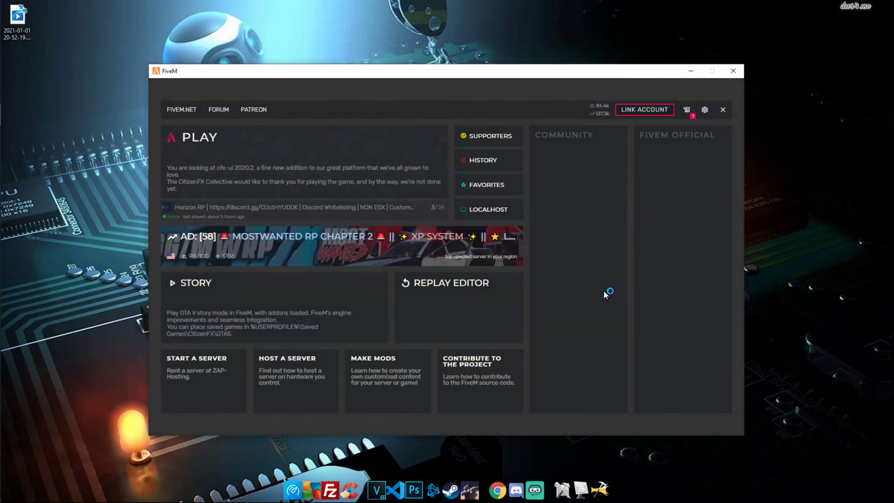
left_click(281, 128)
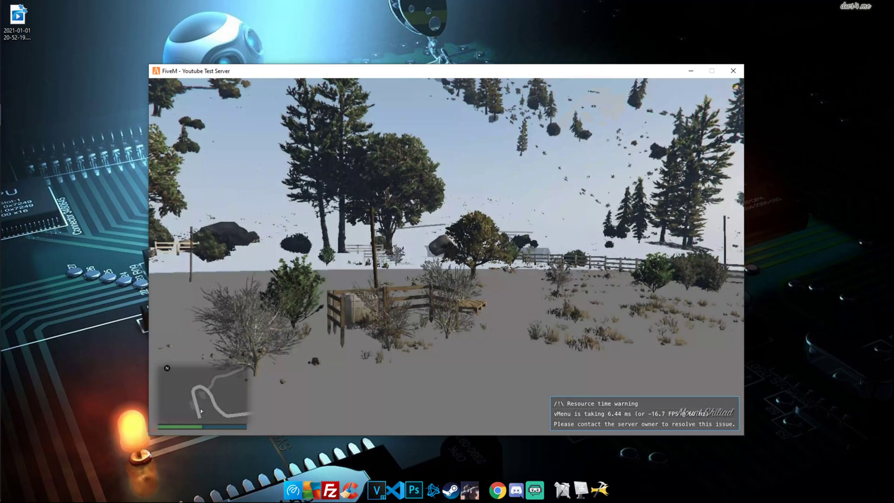
- Run the character forward onto the dirt road and open vMenu to get a car
key("w")
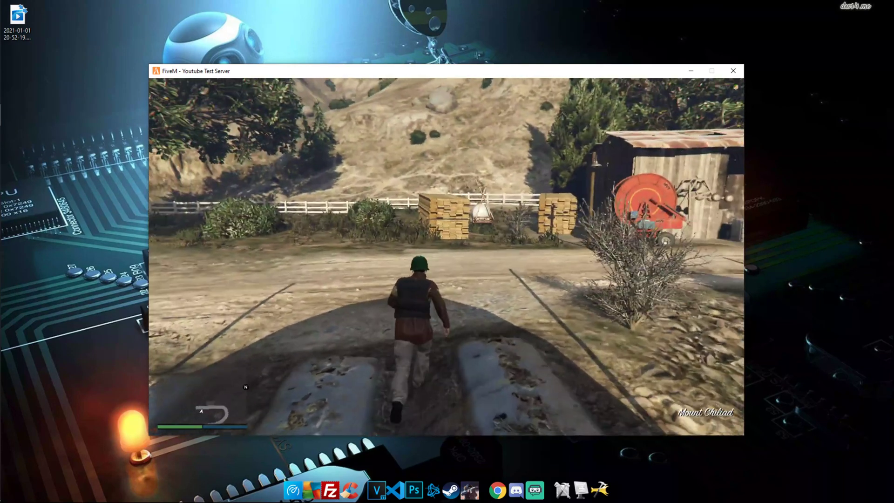
key("m")
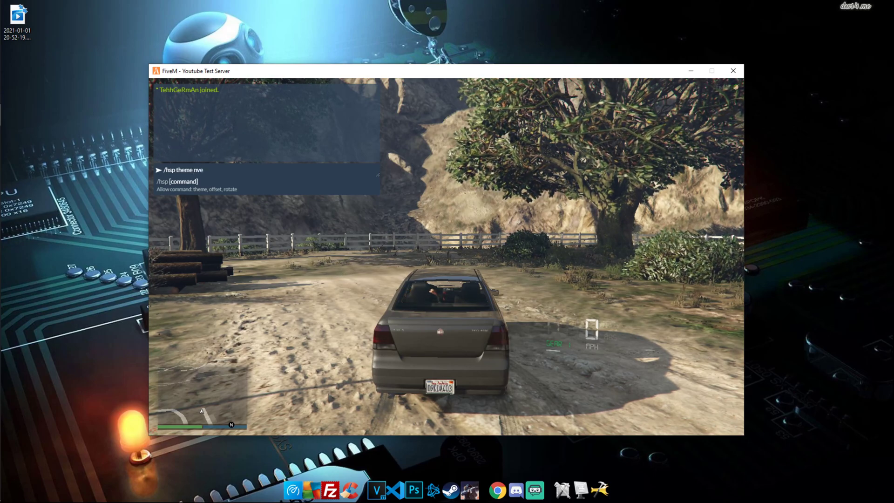
- Set the speedometer theme with /hsp theme nve, and drive the car forward and back to try it
key("Return")
key("w")
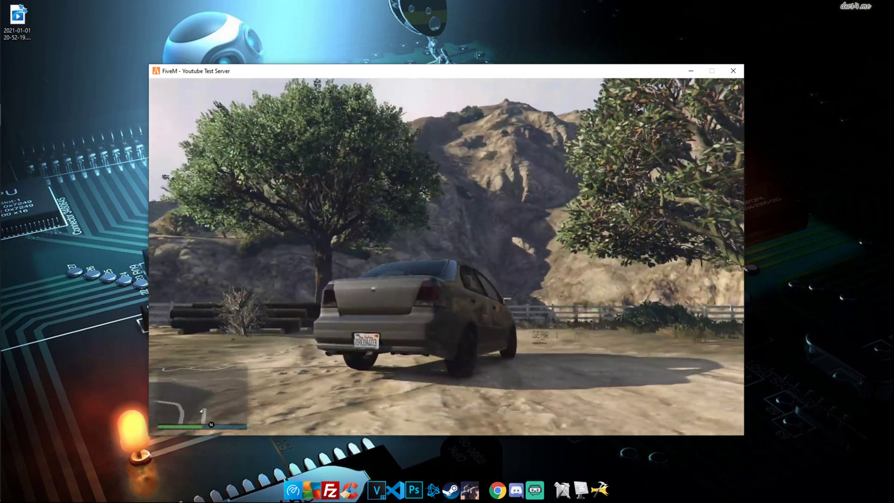
key("d")
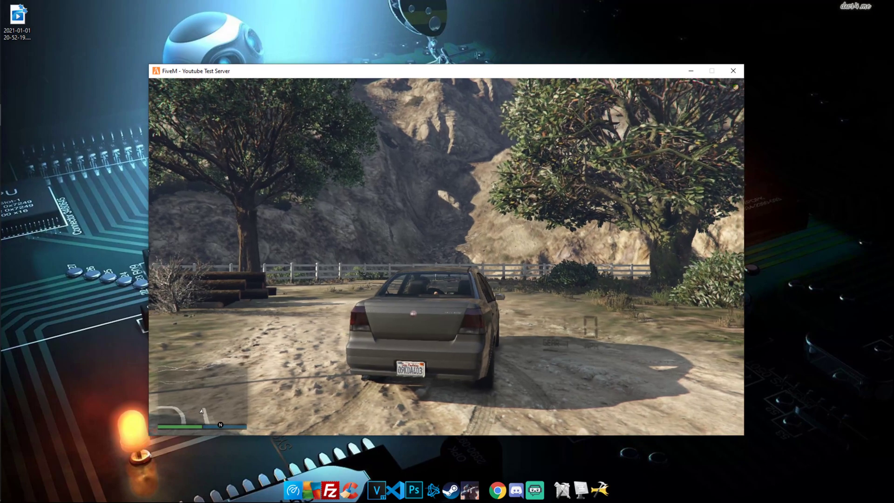
key("s")
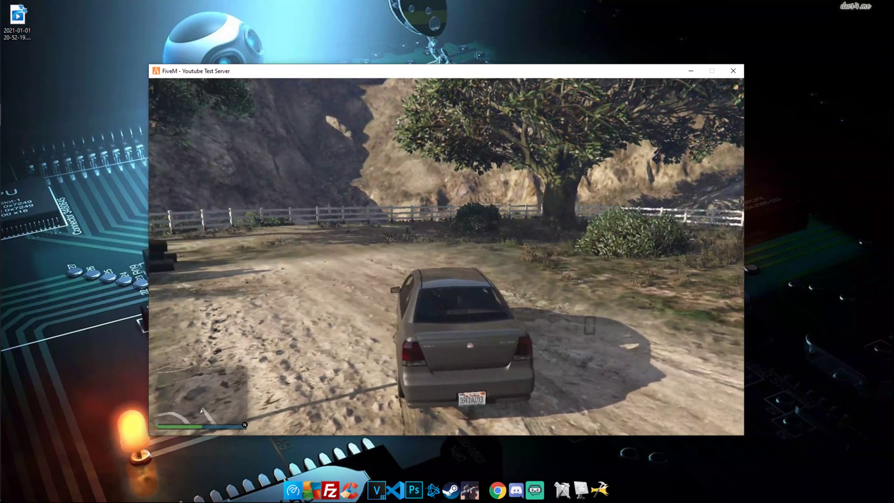
- Reset the speedometer theme with /hsp theme default and drive the car a short way to check it
type("t")
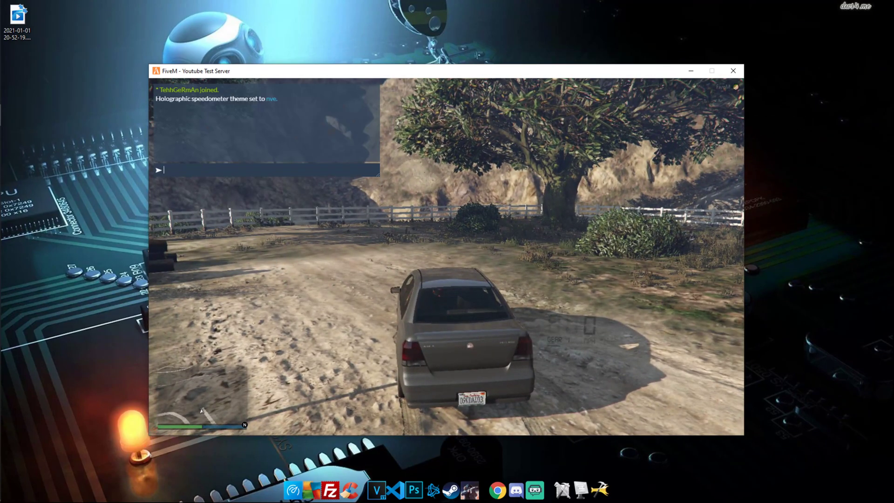
type("/hsp ")
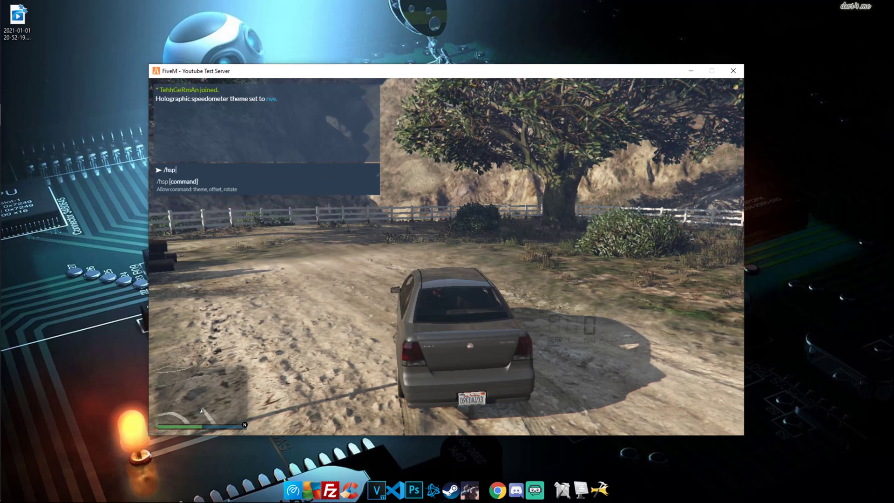
type("theme defau")
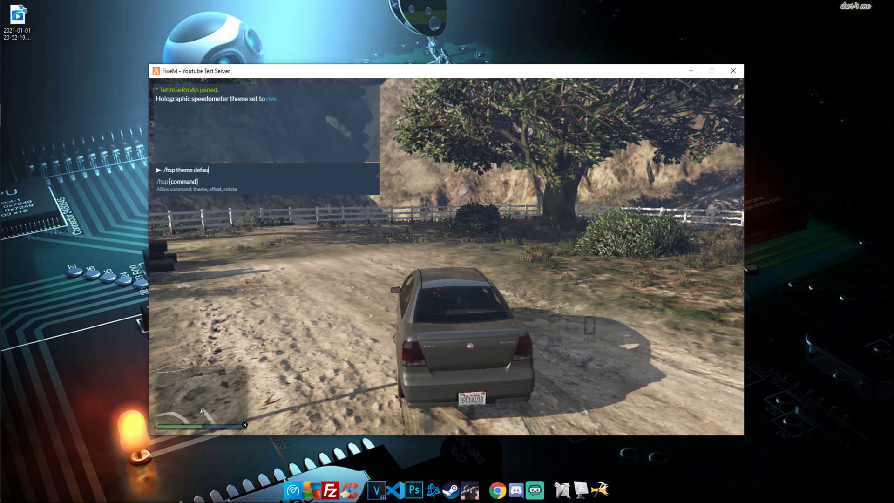
type("lt")
key("Return")
key("w")
key("a")
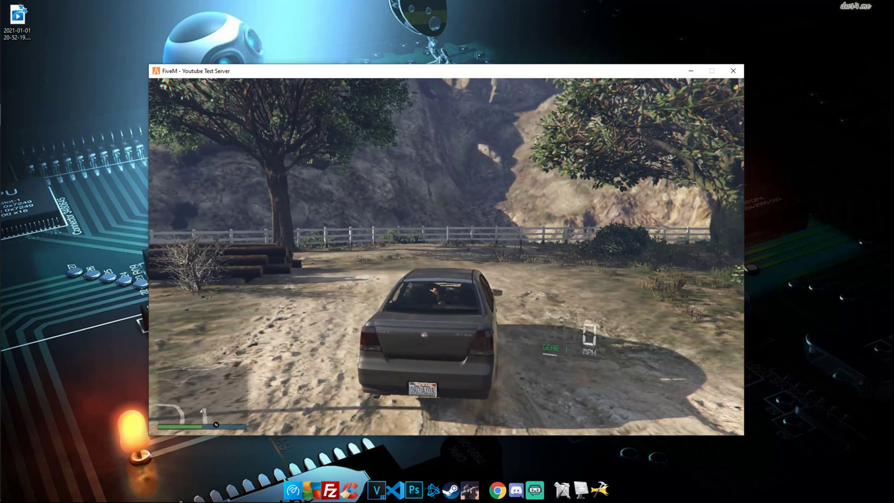
- Turn the holographic speedometer off and back on with the /hsp chat command
type("t/hs")
key("Return")
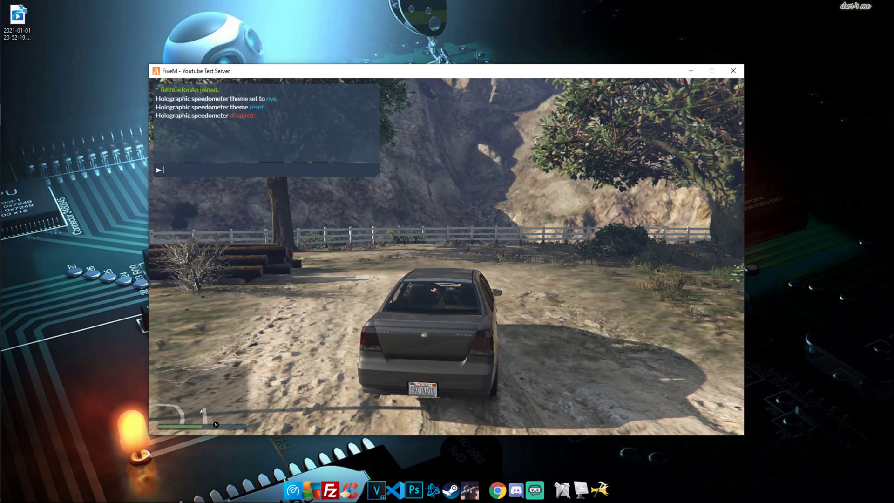
key("Up")
key("Return")
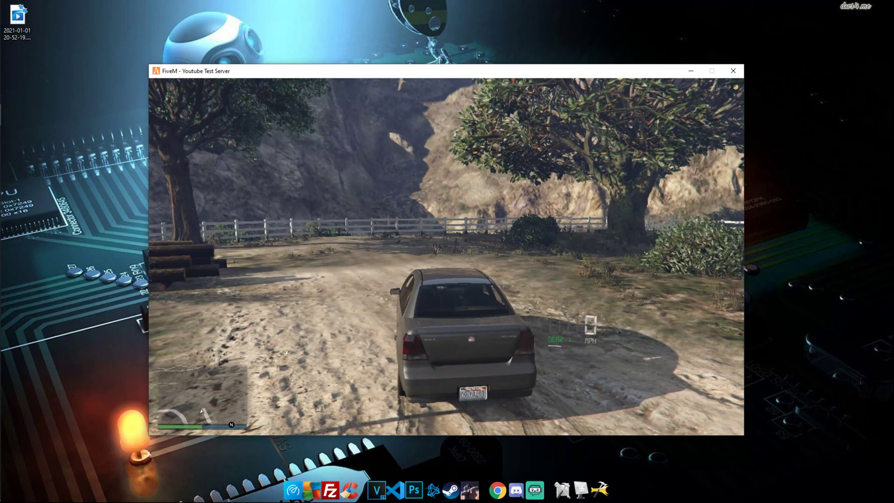
- Toggle the speedometer without a chat command, drive the car forward past the log pile, stop it and leave the game's focus
key("grave")
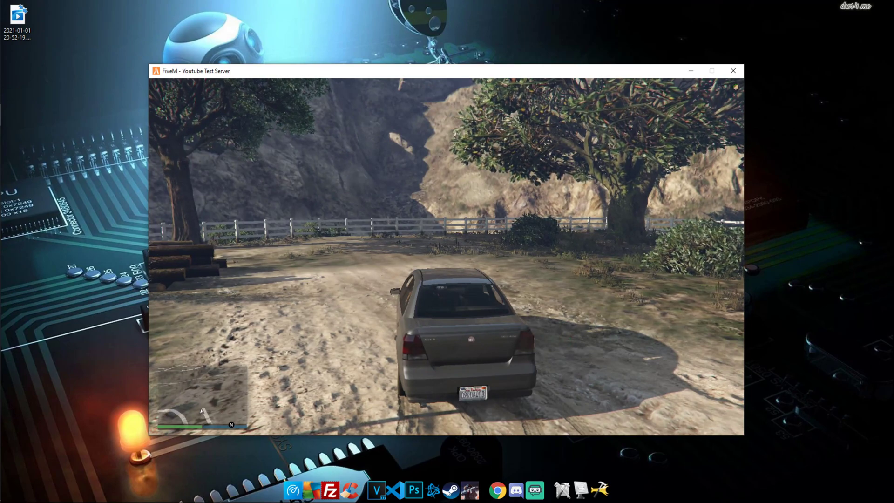
key("w")
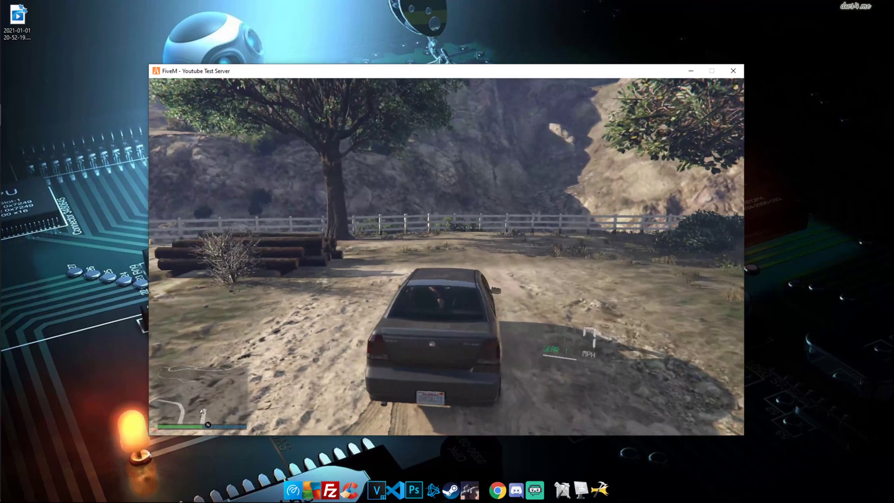
key("d")
key("s")
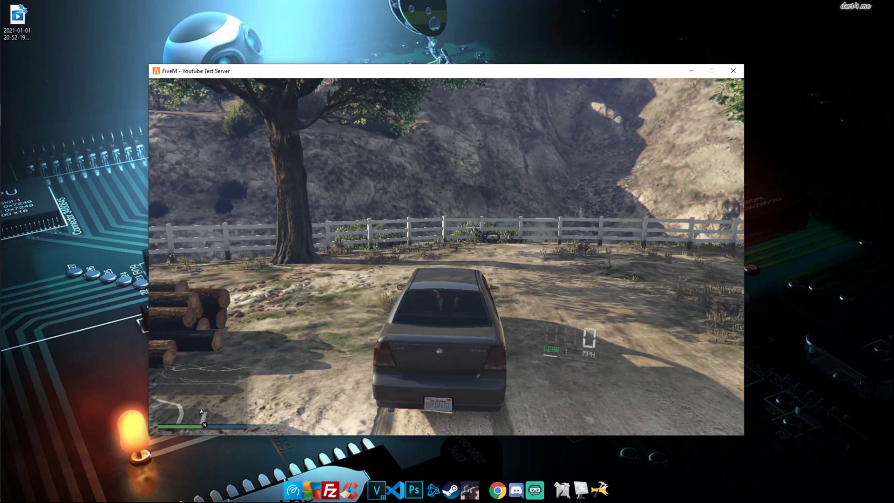
key("super")
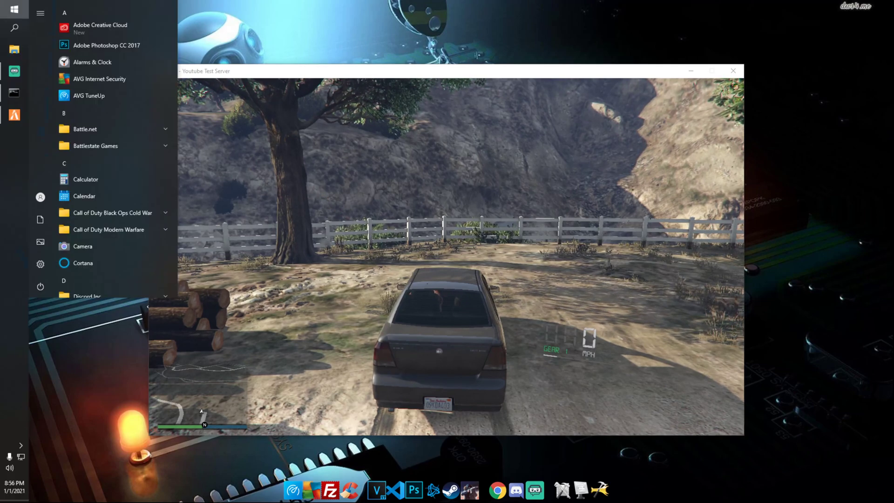